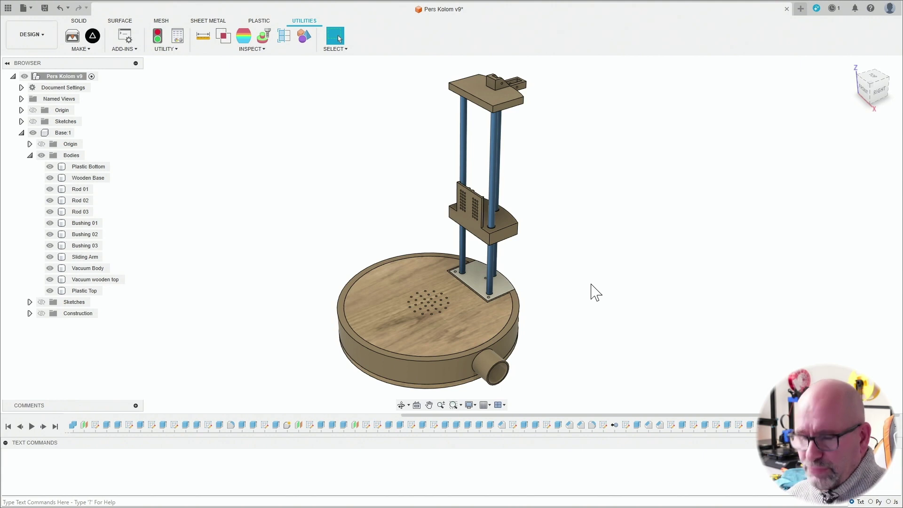
Orbit the vacuum-base model to inspect it from the back and other angles
middle_click_drag(598, 279, 626, 256, "shift")
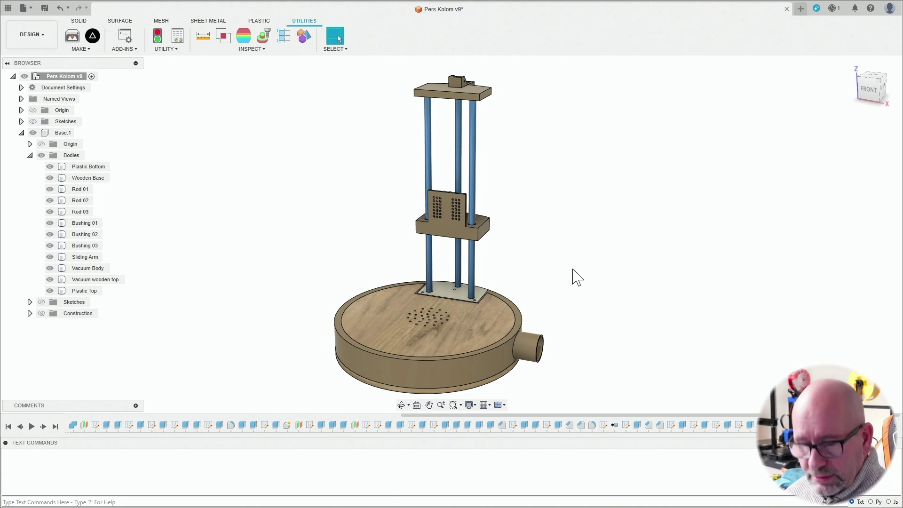
mouse_move(576, 277)
middle_mouse_down("shift")
mouse_move(563, 260)
mouse_move(574, 282)
middle_mouse_up("shift")
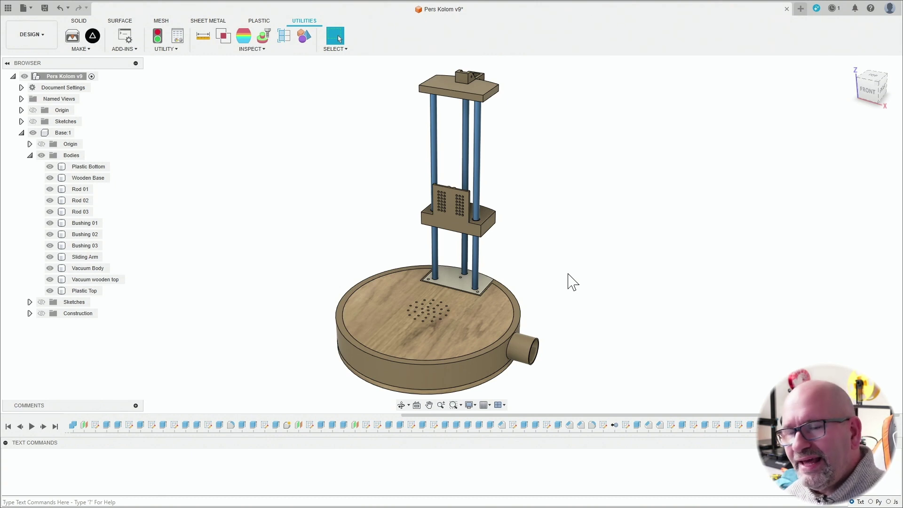
left_click(472, 343)
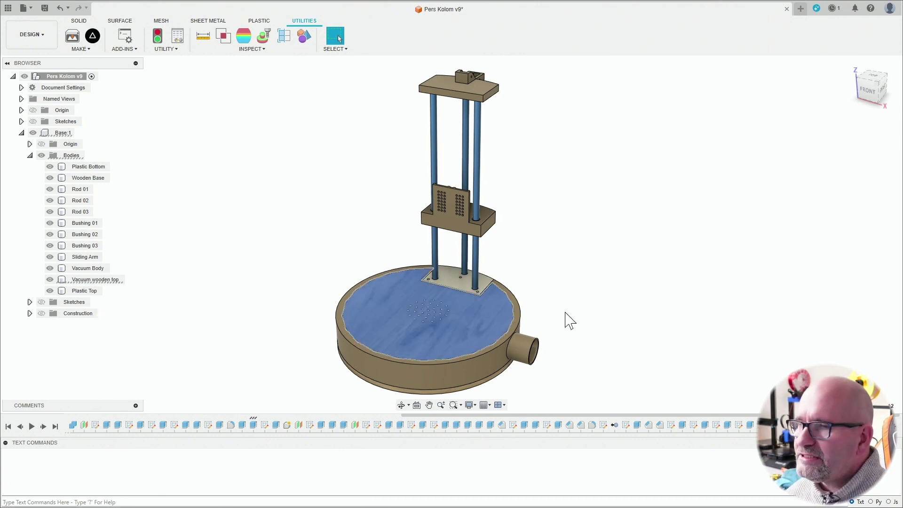
middle_click_drag(575, 323, 568, 300, "shift")
left_click(487, 362)
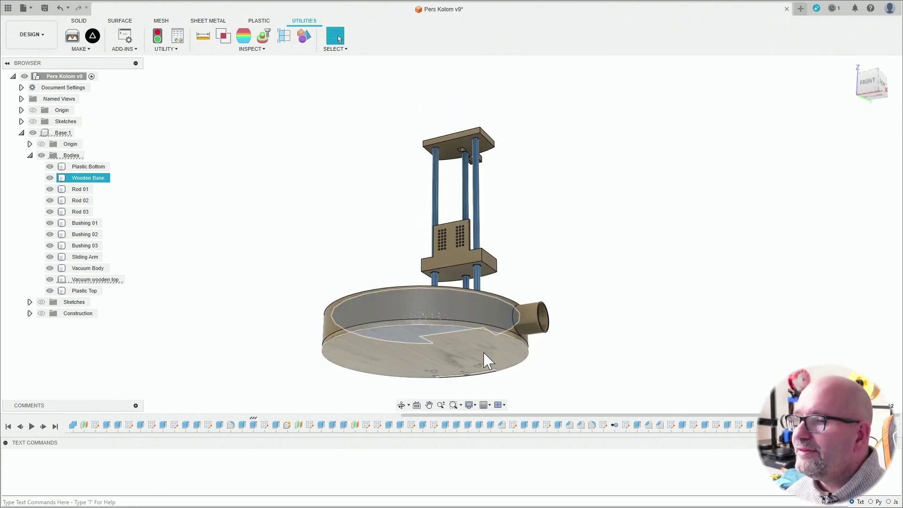
left_click(488, 360)
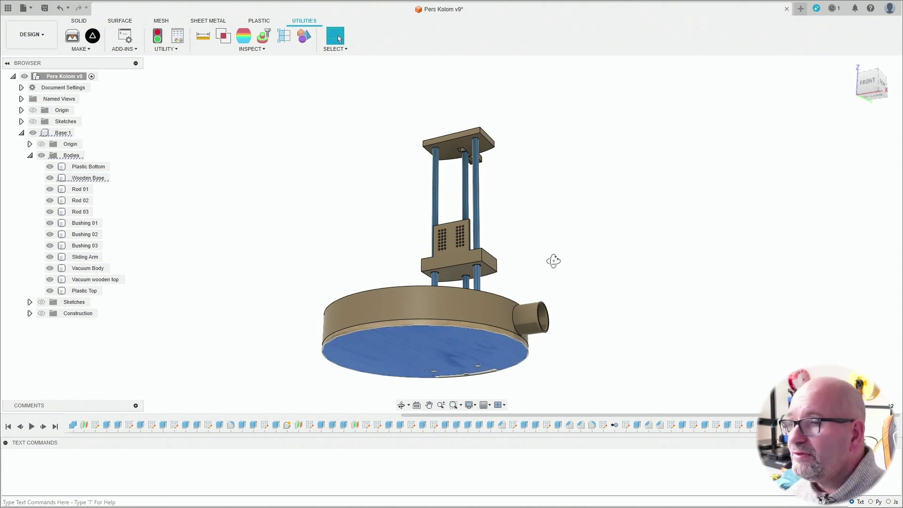
middle_click_drag(555, 260, 510, 389, "shift")
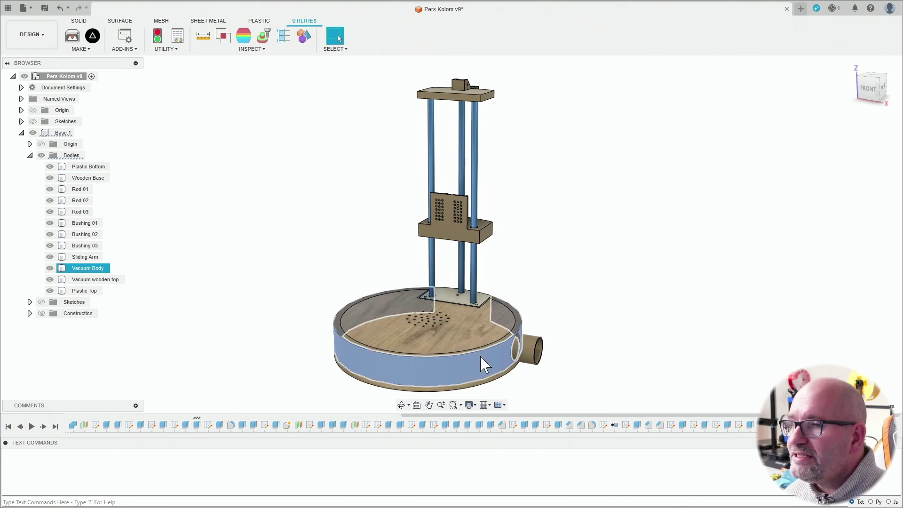
left_click(460, 298)
left_click(462, 300)
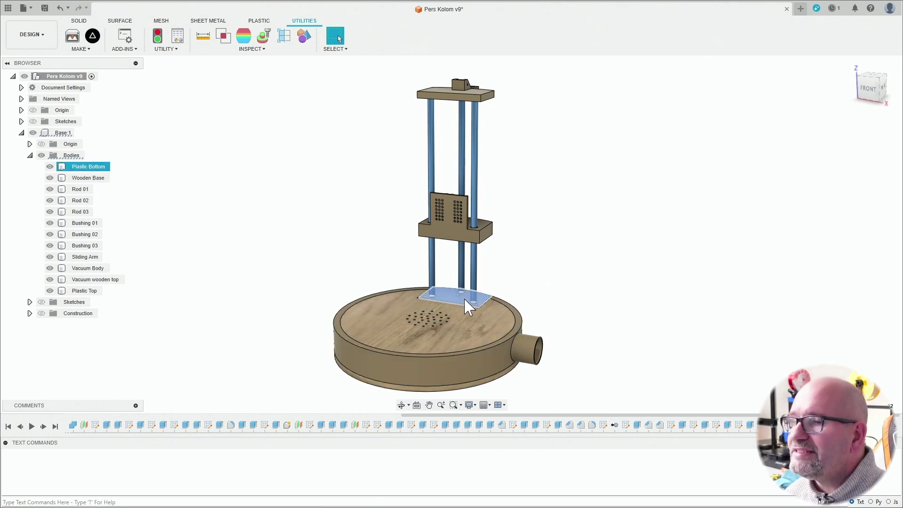
key("Escape")
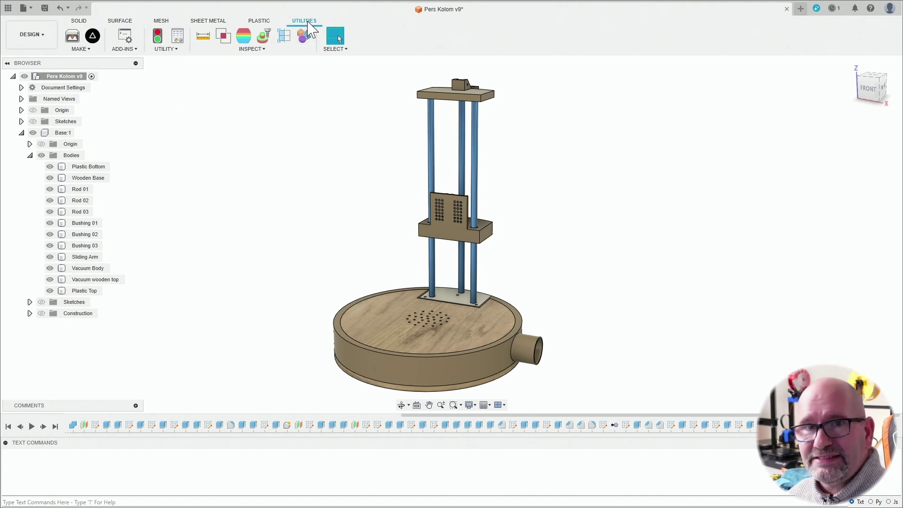
Bring up the ADD-INS options on the Utilities toolbar
left_click(81, 22)
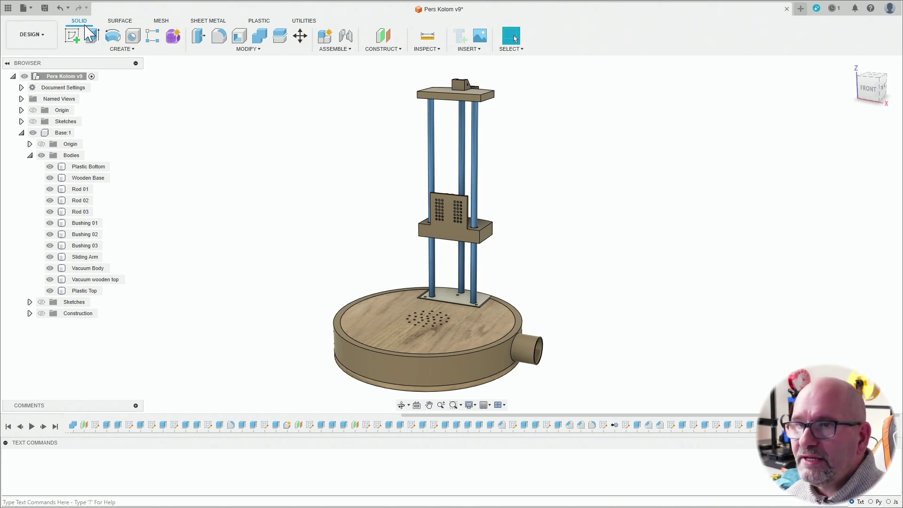
left_click(310, 22)
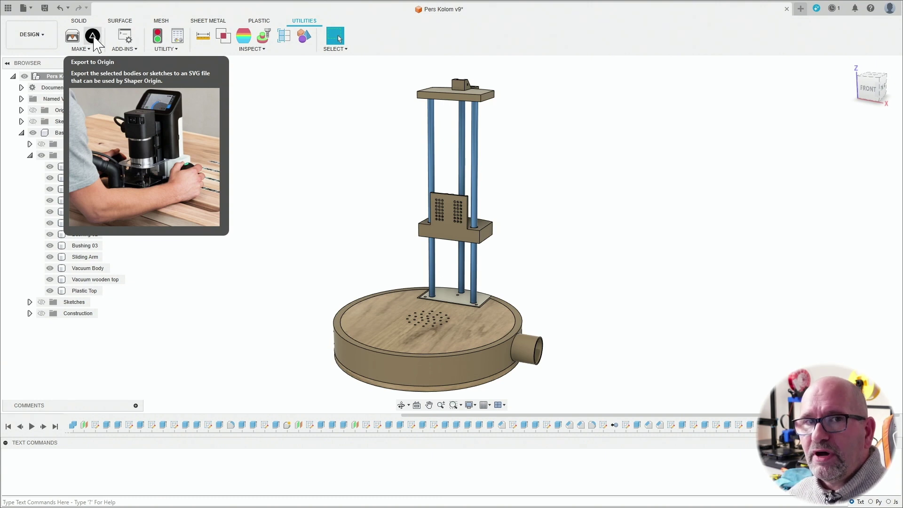
left_click(130, 50)
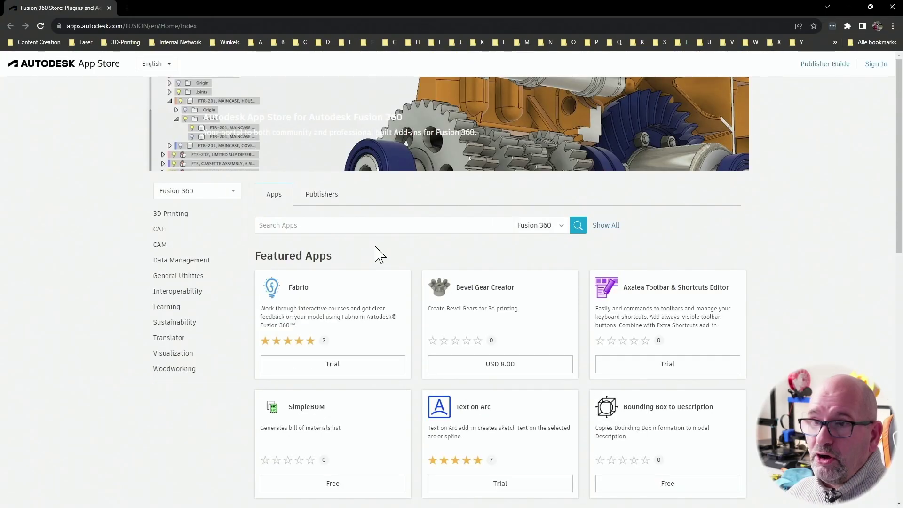
Browse the App Store's featured and popular add-ins like Shaper Utilities, then close it
scroll(451, 265, "down", 5)
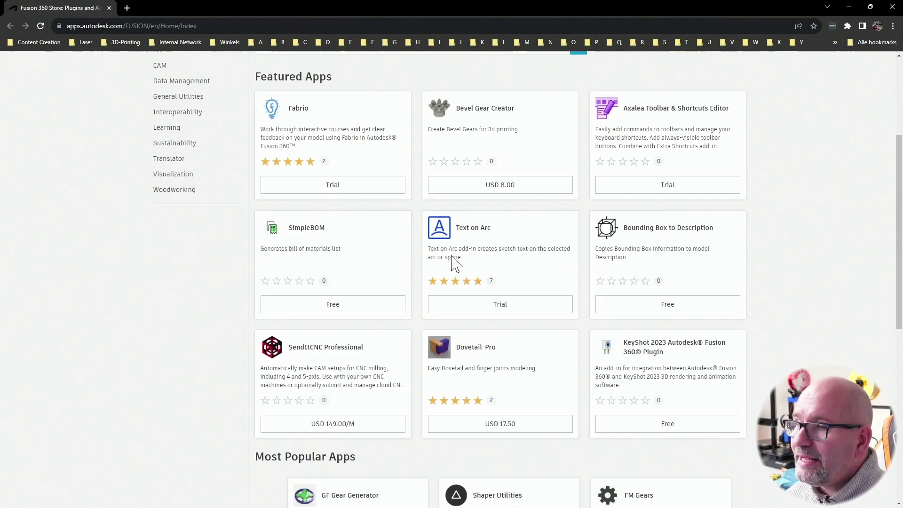
scroll(288, 259, "down", 3)
scroll(289, 259, "up", 8)
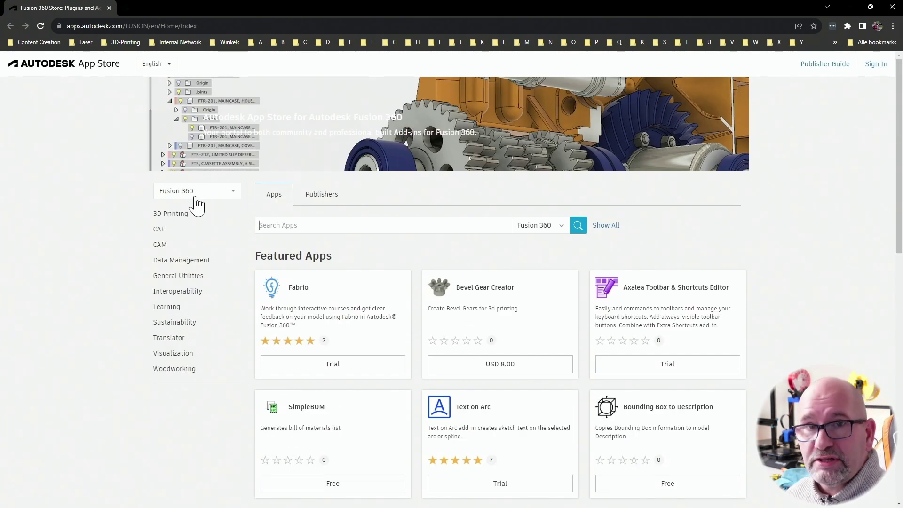
scroll(447, 269, "down", 6)
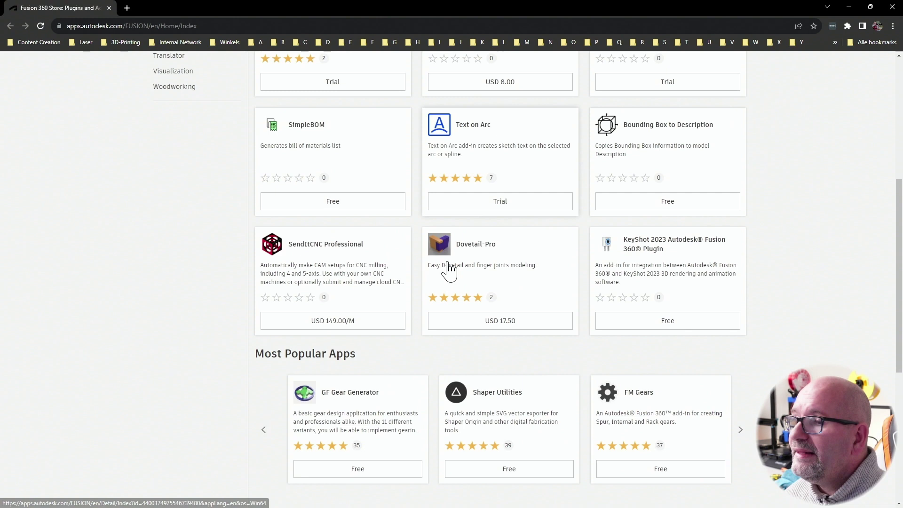
scroll(450, 271, "down", 2)
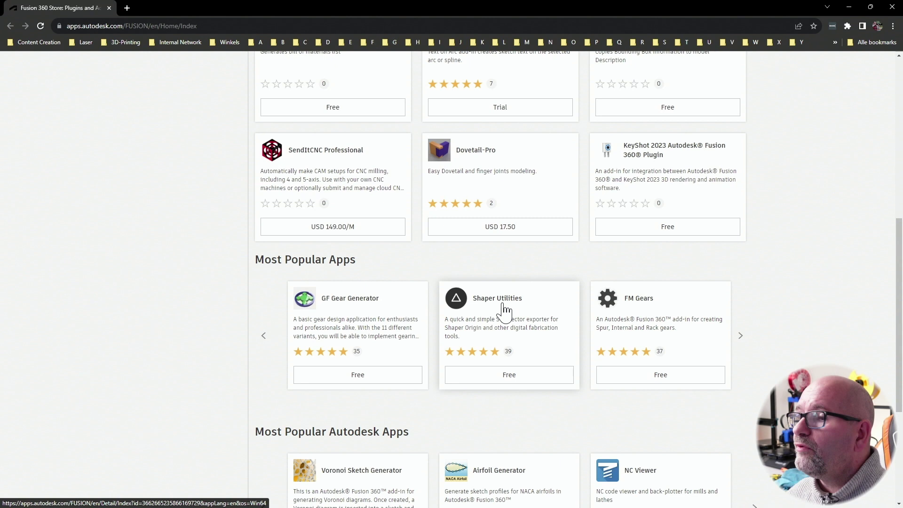
left_click(892, 7)
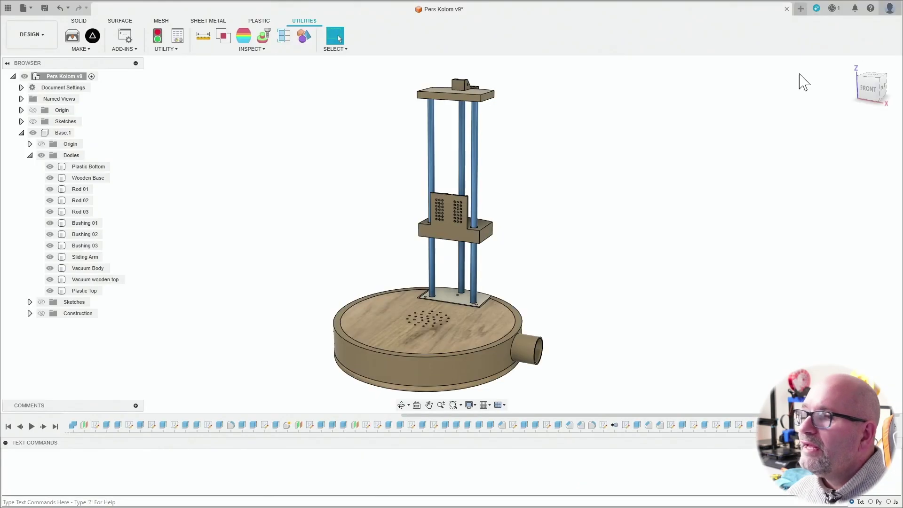
Launch Export to Origin, trying the base's top, bottom and wooden top faces as the top
left_click(96, 37)
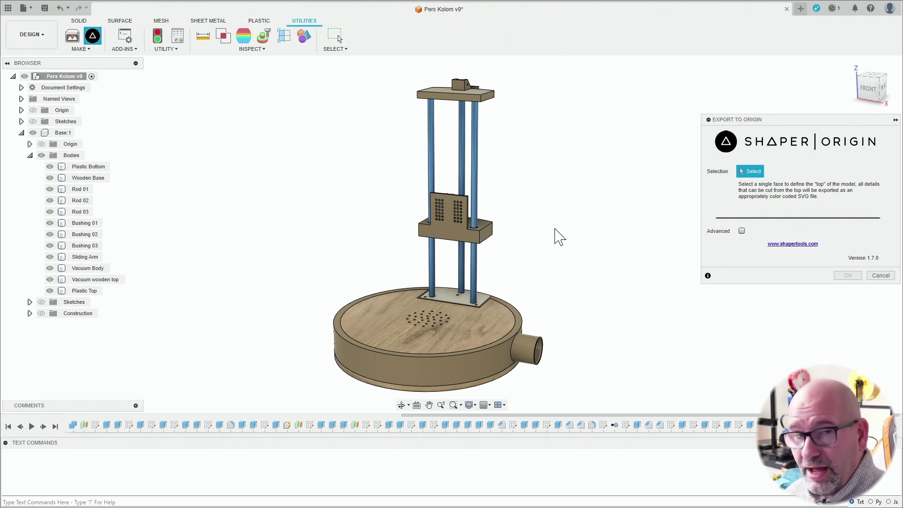
left_click(464, 339)
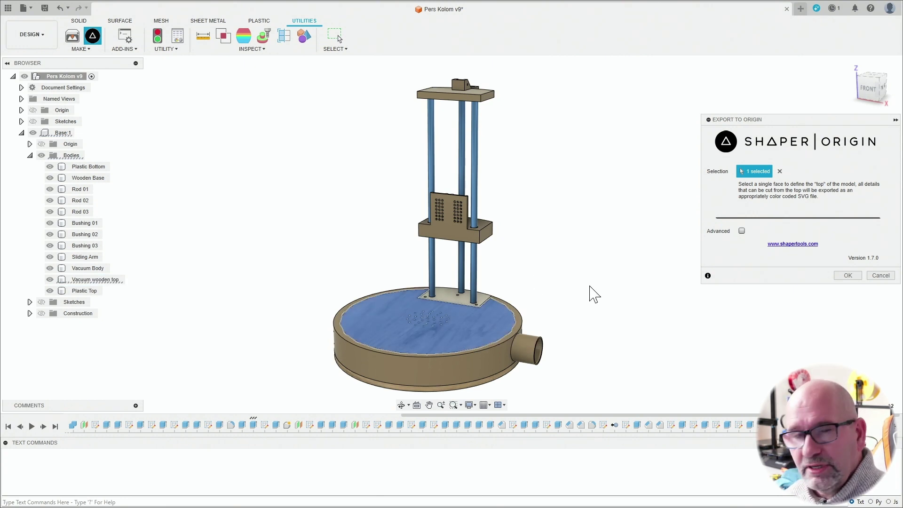
middle_click_drag(589, 295, 585, 230, "shift")
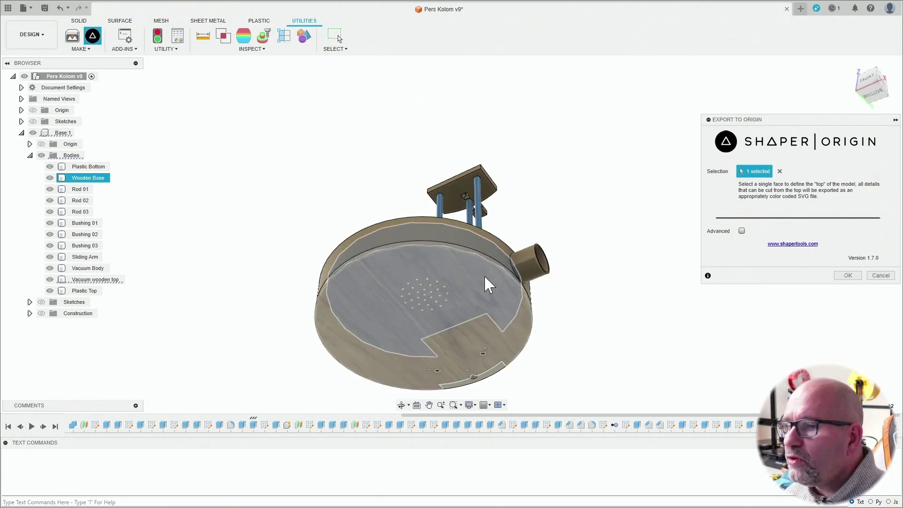
left_click(472, 281)
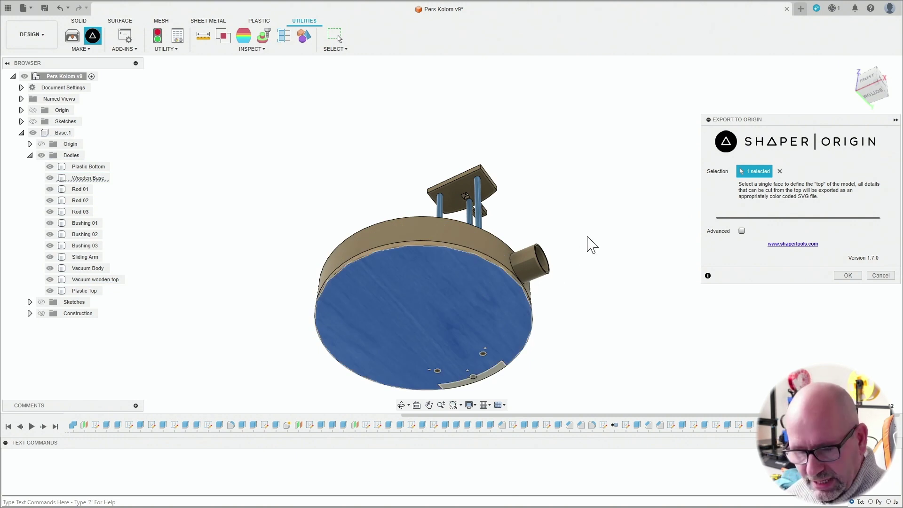
middle_click_drag(587, 234, 511, 332, "shift")
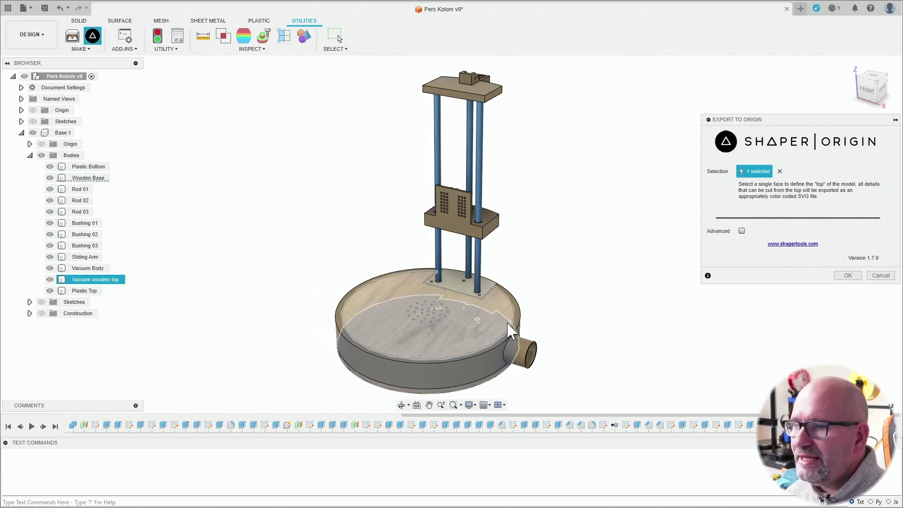
left_click(471, 331)
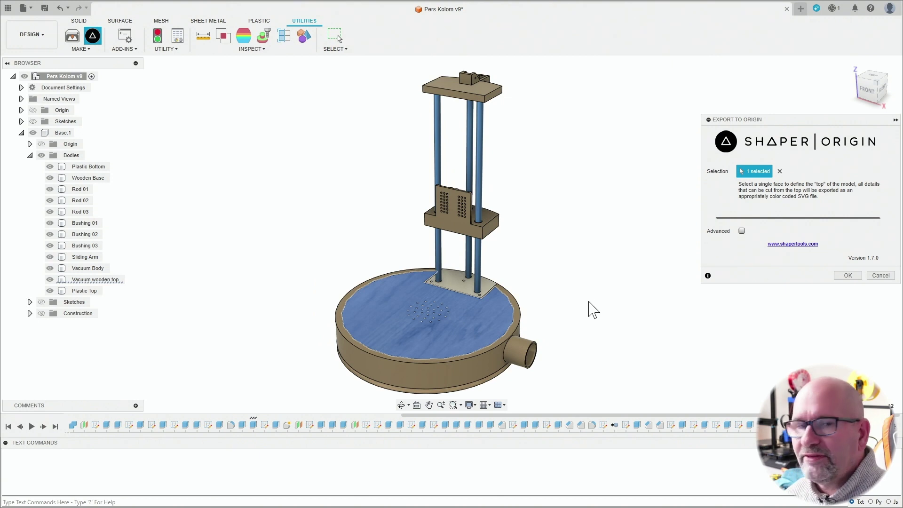
middle_click_drag(593, 310, 473, 306, "shift")
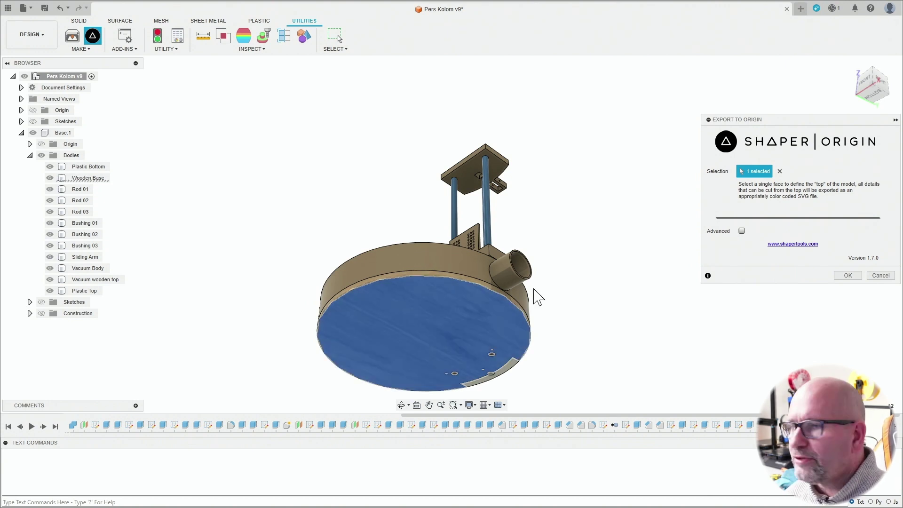
Set up an advanced layout export of the Wooden Base and wooden top bodies and confirm
left_click(742, 231)
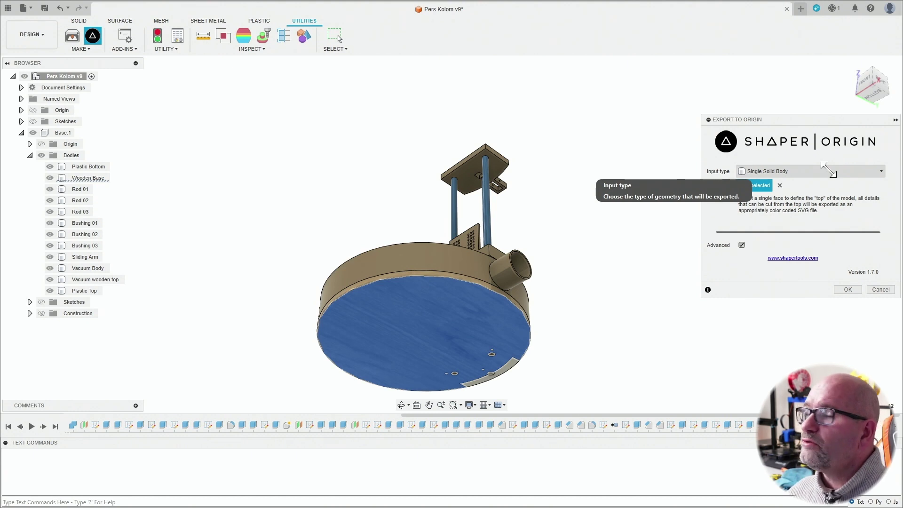
left_click(828, 170)
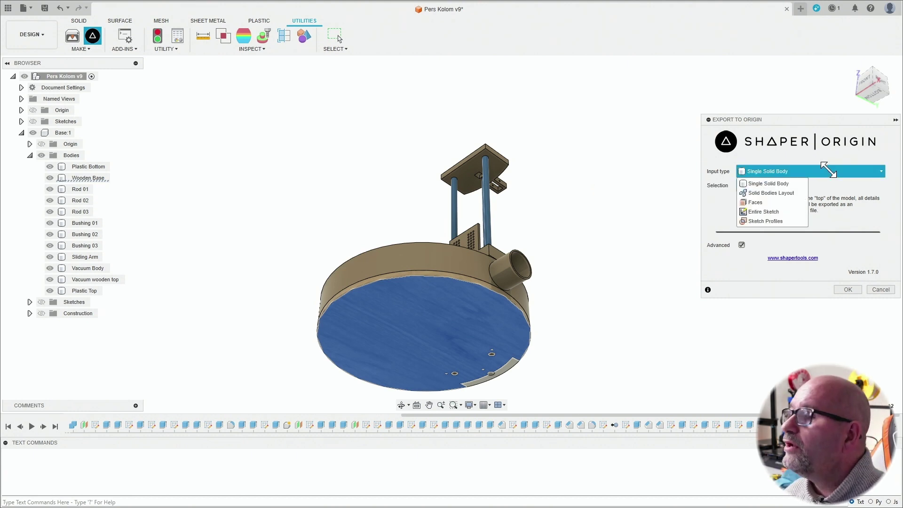
left_click(797, 193)
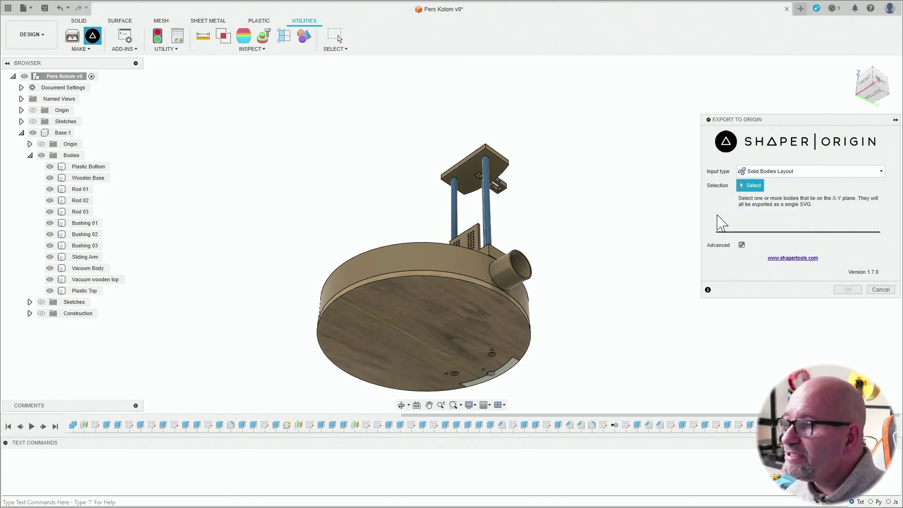
middle_click_drag(624, 225, 538, 340, "shift")
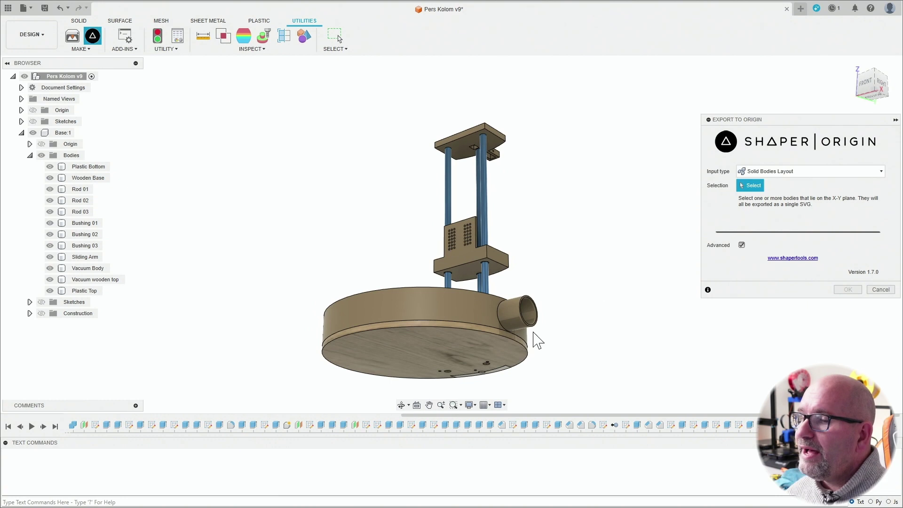
left_click(480, 350)
middle_click_drag(546, 237, 555, 276, "shift")
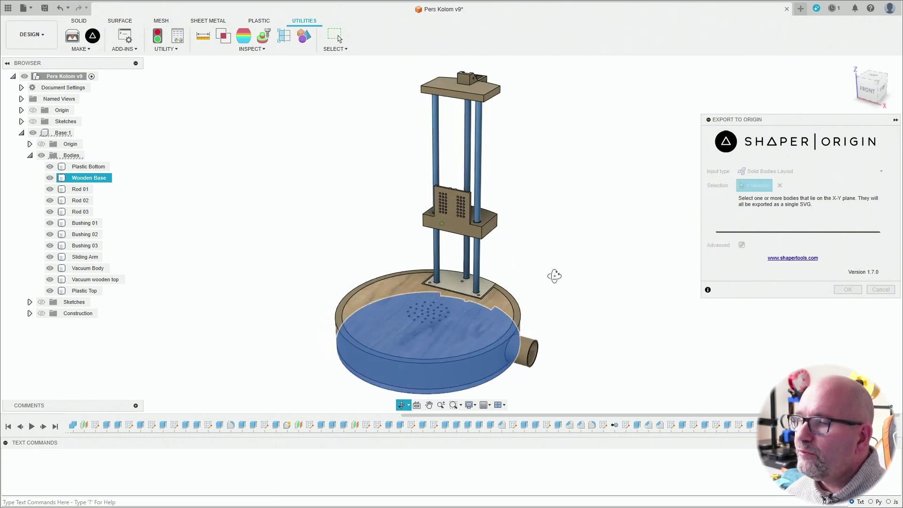
left_click(476, 318)
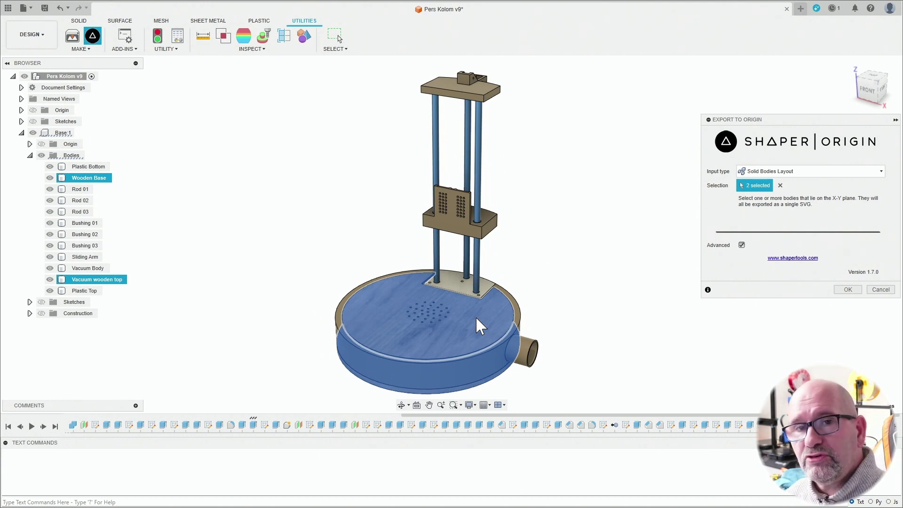
left_click(848, 289)
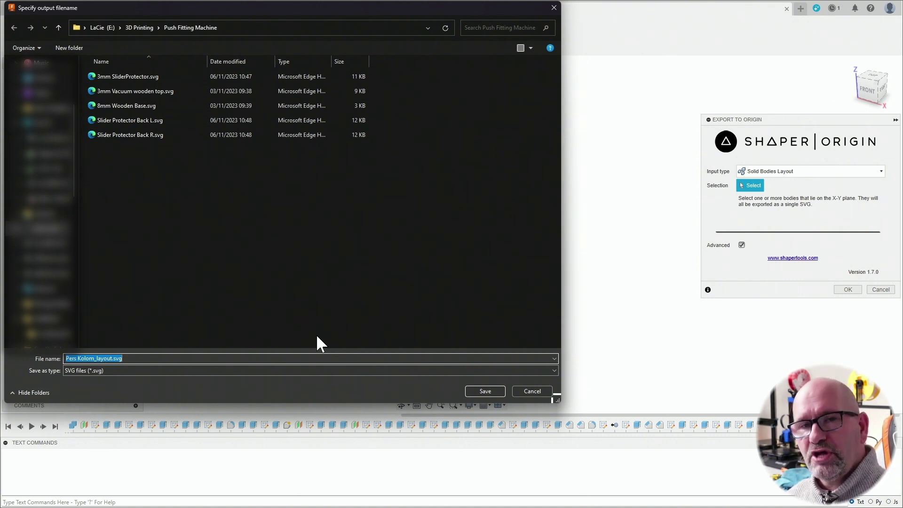
Cancel the save prompt and clear the wooden top body selection
left_click(527, 393)
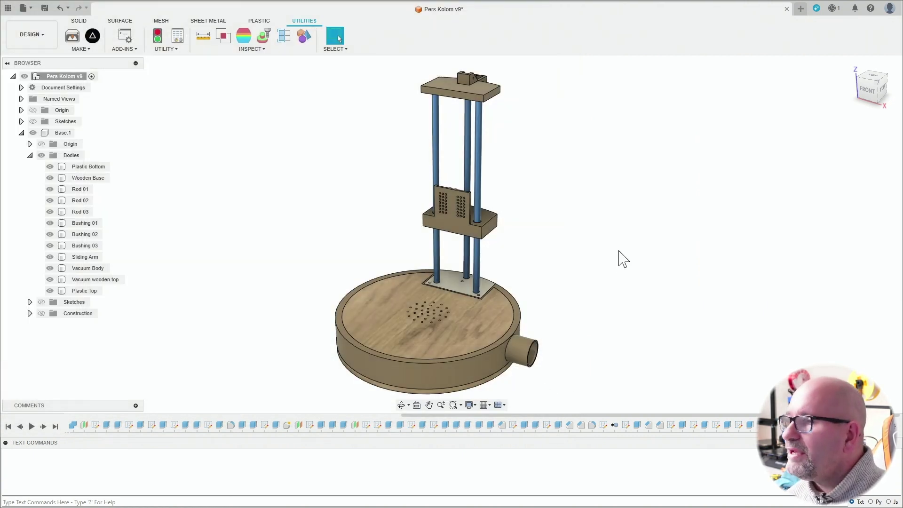
left_click(500, 319)
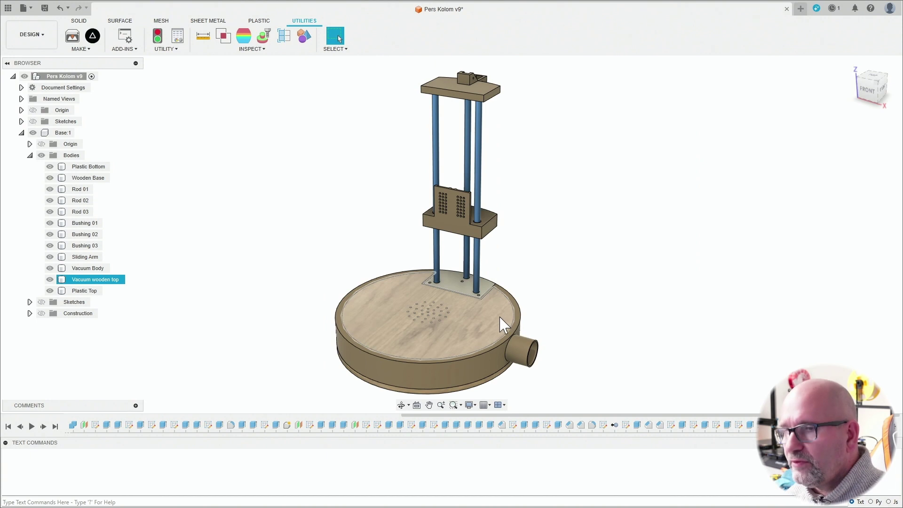
key("Escape")
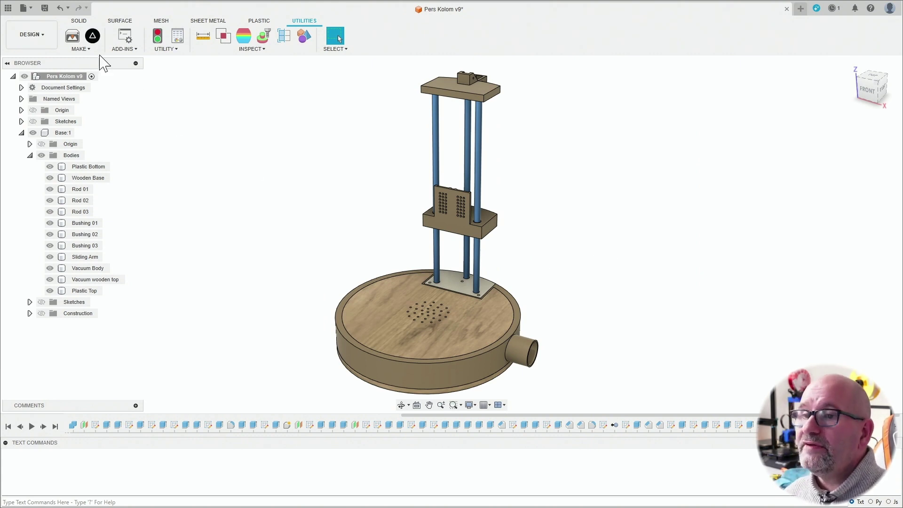
Export the wooden top face as a Single Solid Body to Origin and save the SVG
left_click(92, 36)
left_click(755, 172)
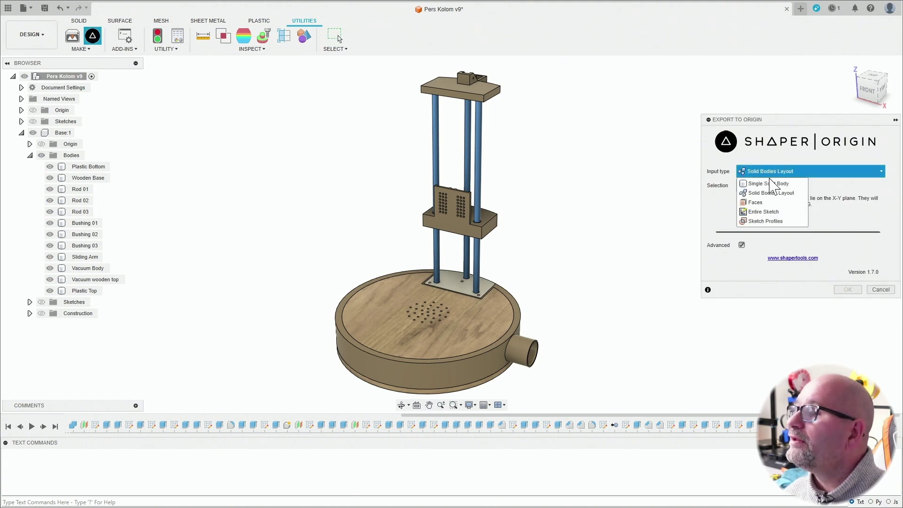
left_click(772, 190)
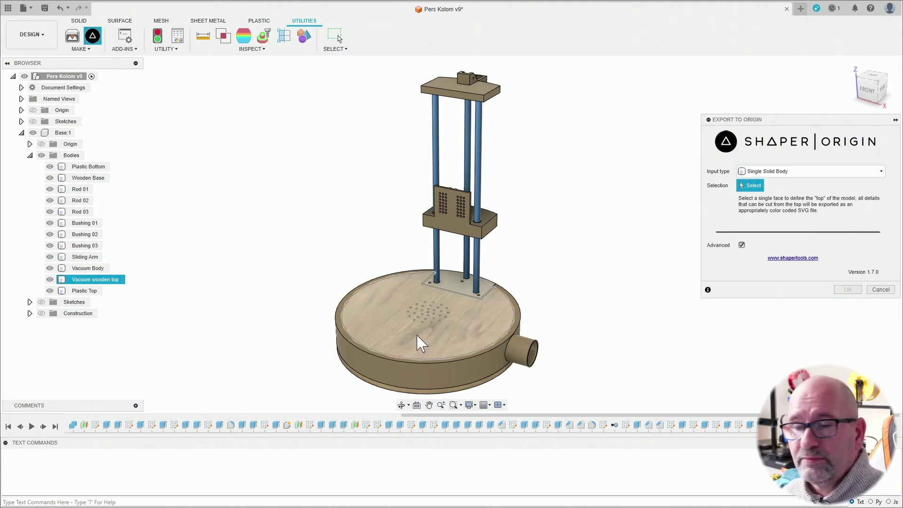
left_click(487, 335)
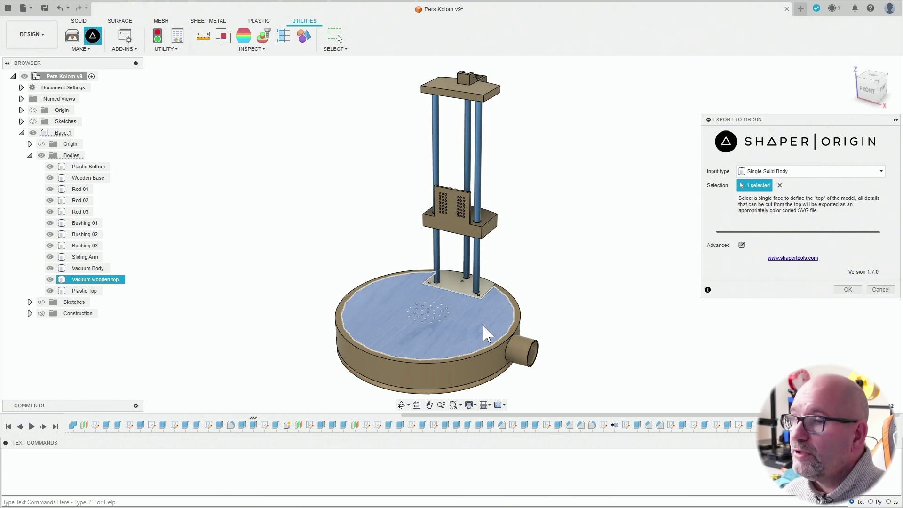
left_click(848, 289)
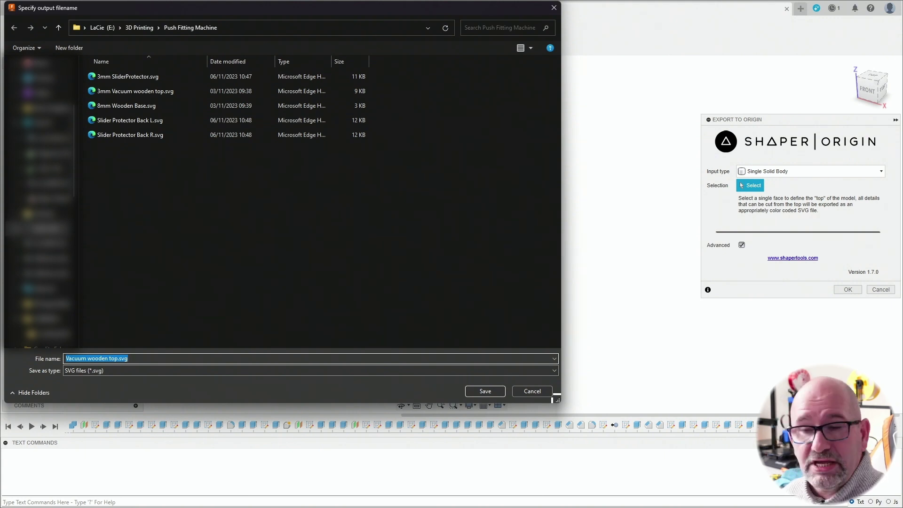
left_click(527, 387)
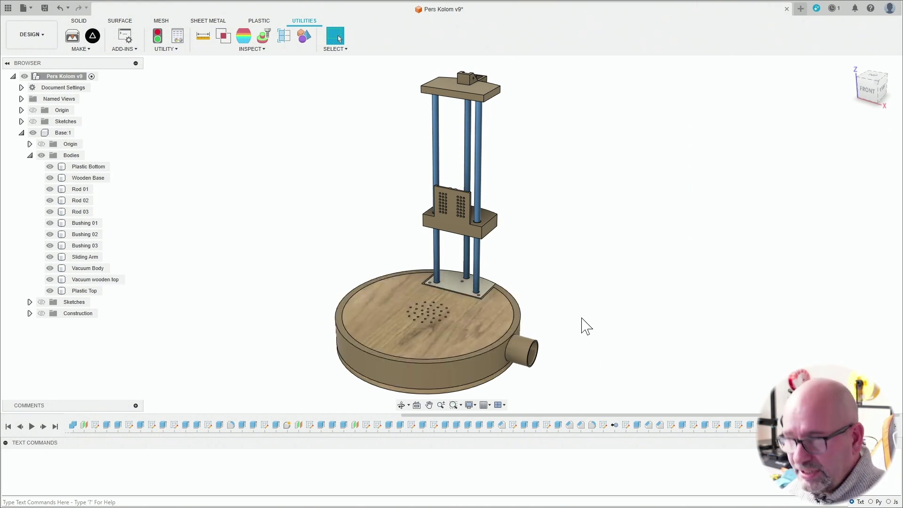
Start another Export to Origin with the wooden base's bottom face as the cutting face
middle_click_drag(582, 326, 581, 272, "shift")
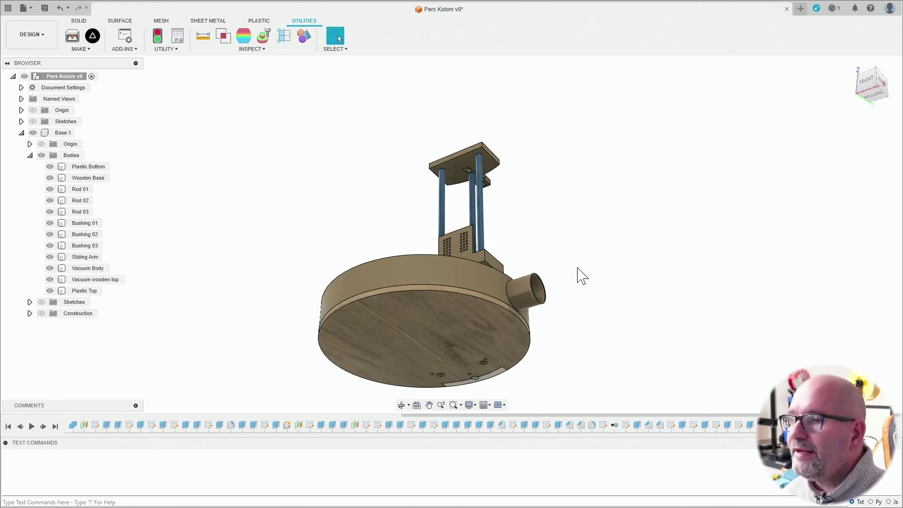
left_click(93, 37)
left_click(466, 333)
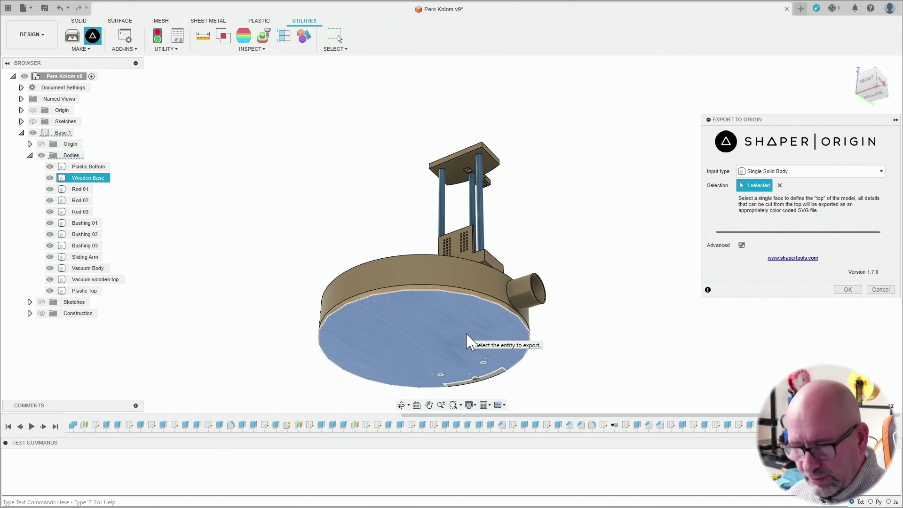
middle_click_drag(583, 171, 587, 220, "shift")
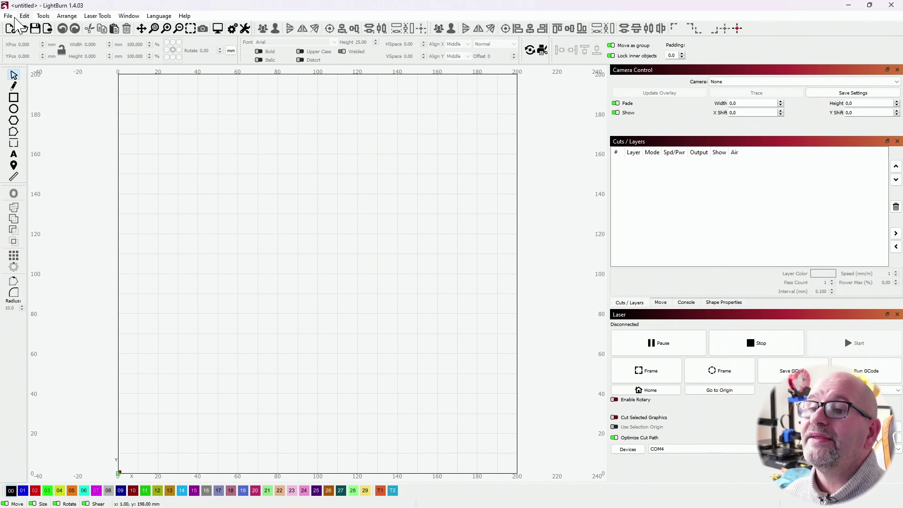
Import from E:\3D Printing\Push Fitting Machine, selecting the 3mm Vacuum wooden top and 8mm Wooden Base SVGs
left_click(8, 16)
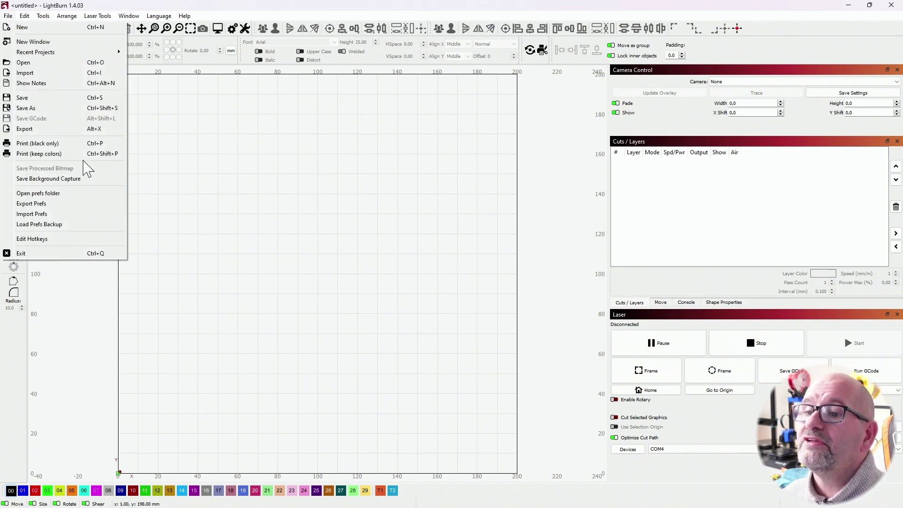
left_click(51, 74)
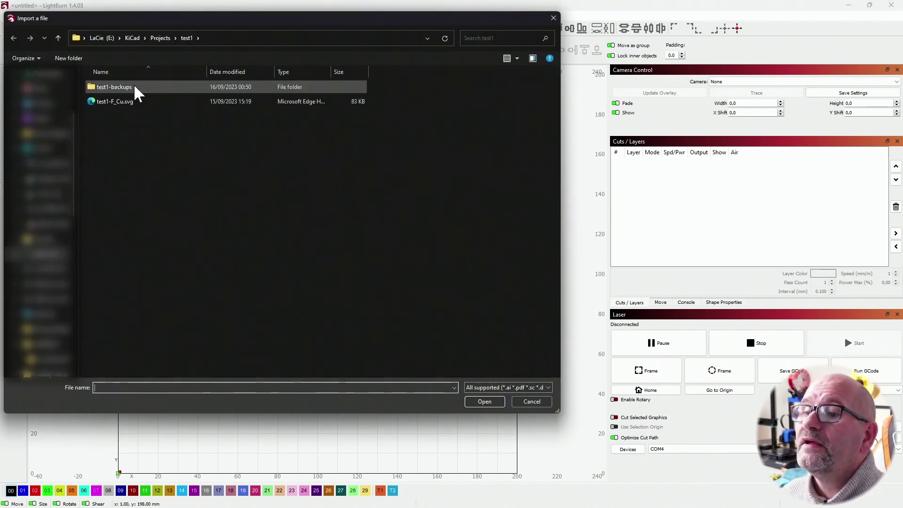
scroll(70, 255, "down", 5)
left_click(57, 310)
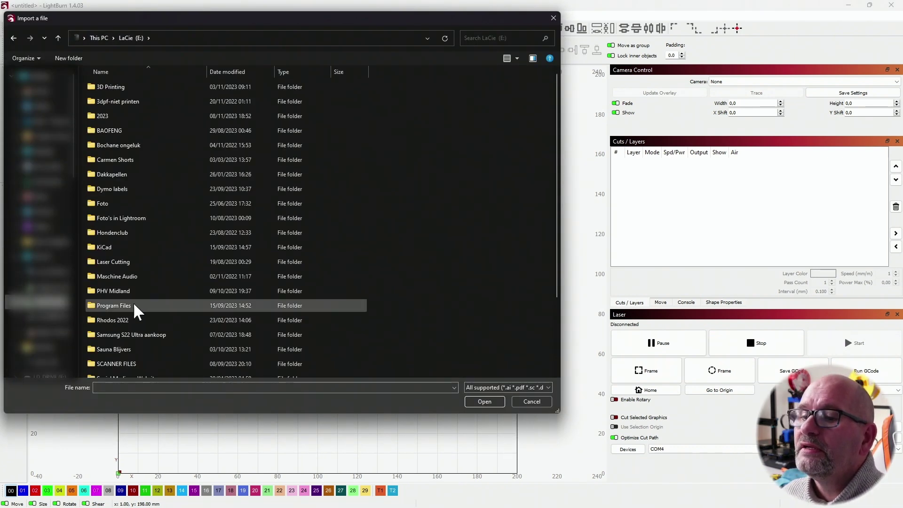
scroll(141, 329, "up", 5)
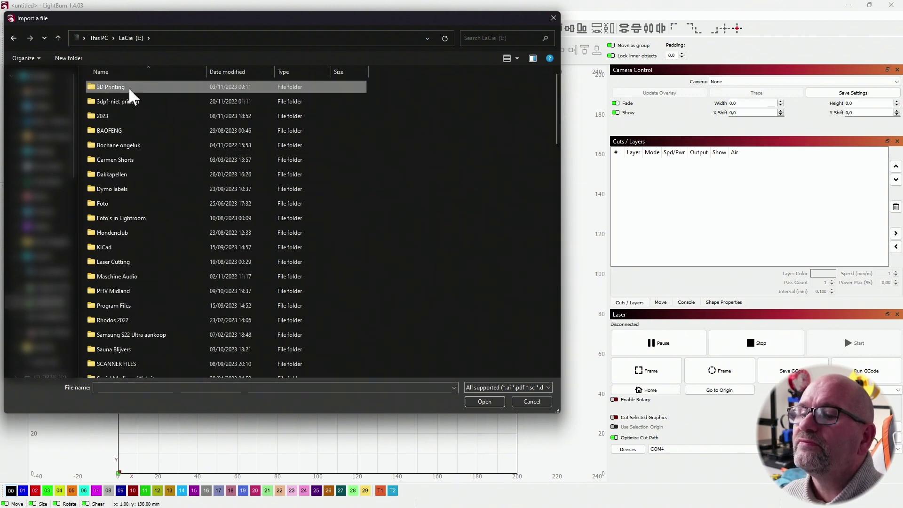
double_click(130, 90)
double_click(155, 103)
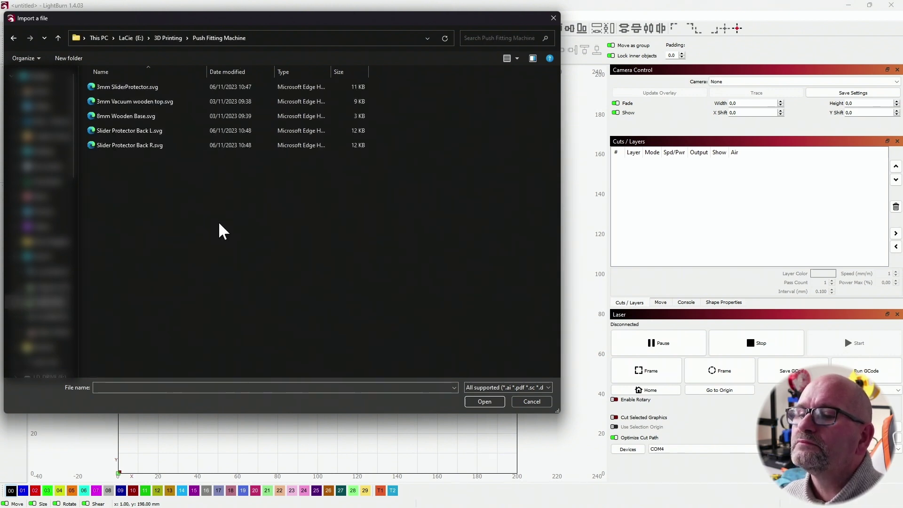
left_click(151, 102)
left_click(150, 117)
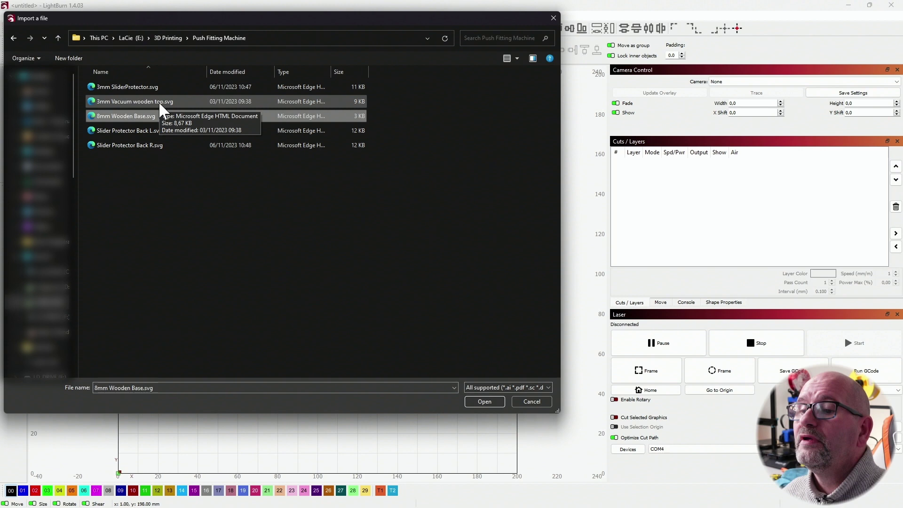
left_click(160, 103, "ctrl")
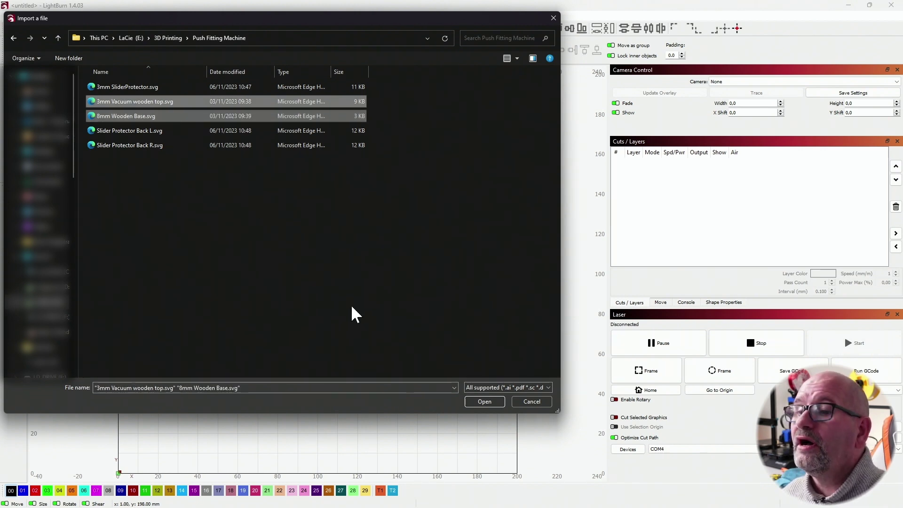
Import both SVGs, move the base disc up-left off the bed, and select the Ikier K1 Pro device
left_click(484, 402)
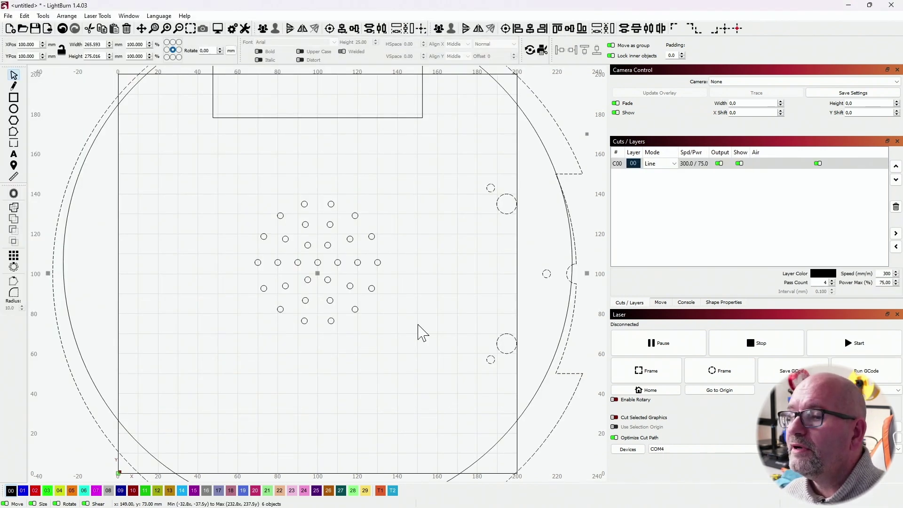
scroll(423, 309, "down", 10)
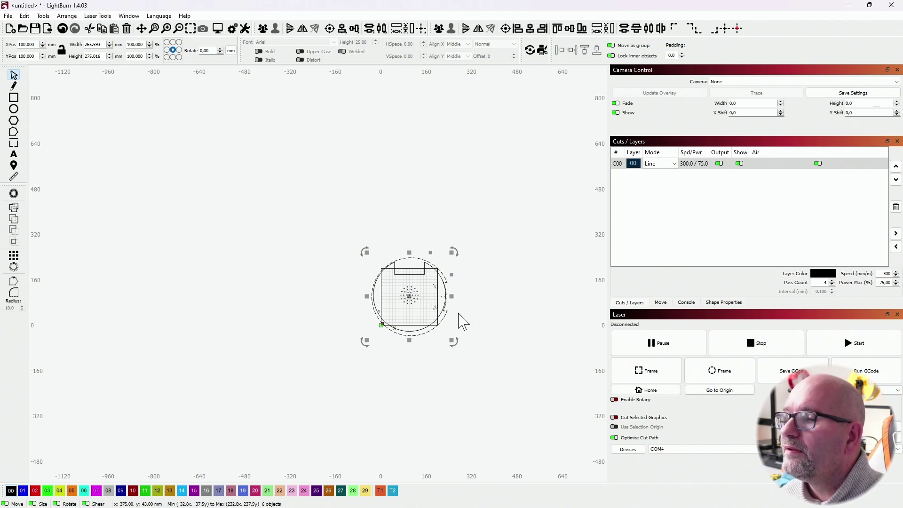
left_click_drag(412, 297, 316, 276)
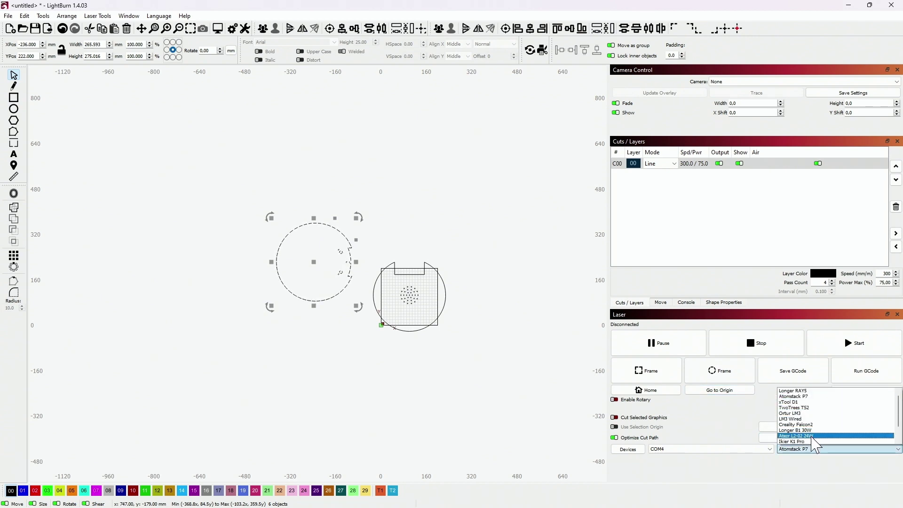
left_click(813, 443)
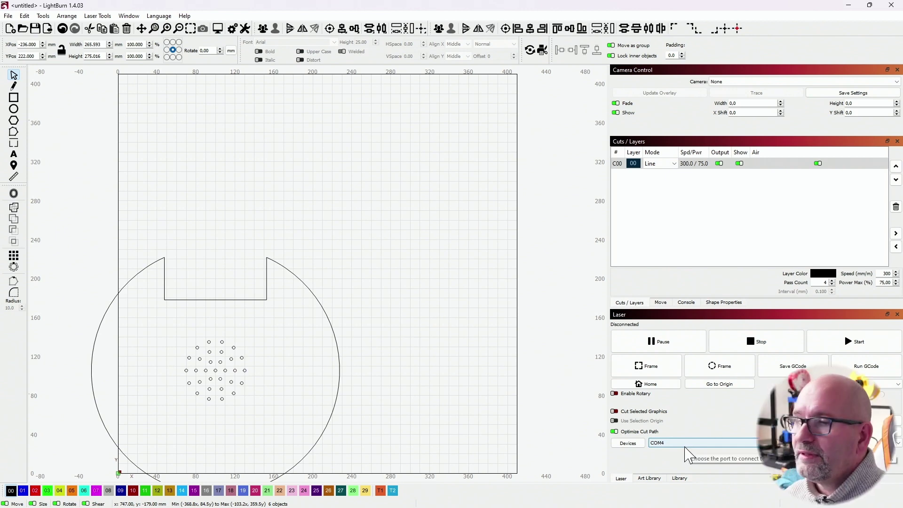
Undo the accidental hole move and clear the selection
scroll(333, 373, "down", 4)
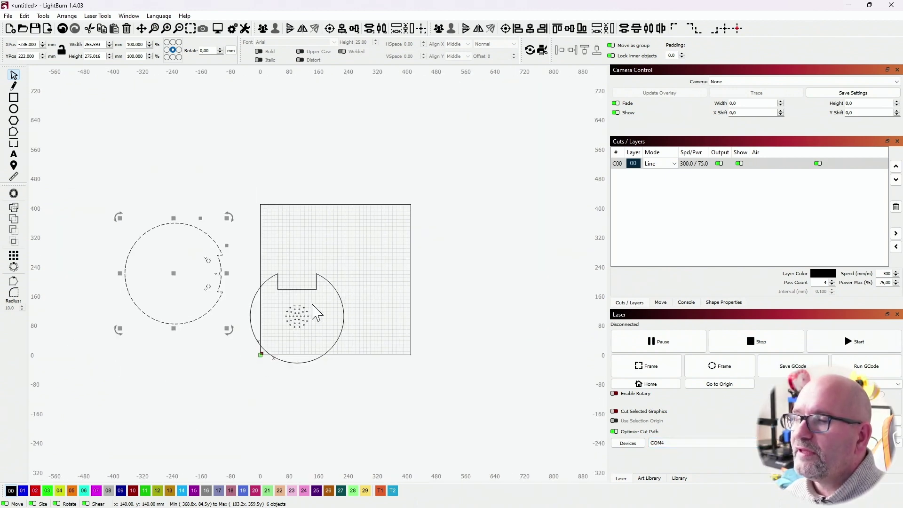
left_click_drag(307, 323, 346, 312)
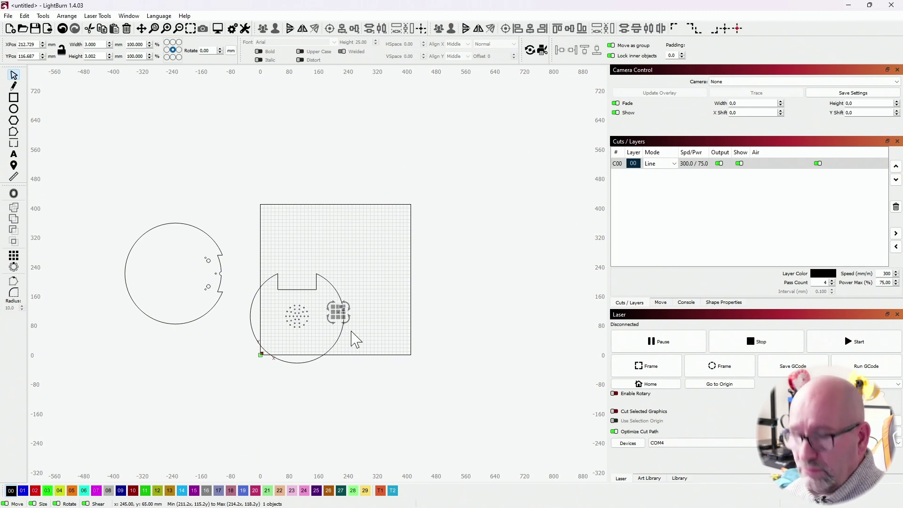
key("ctrl+z")
left_click(308, 323)
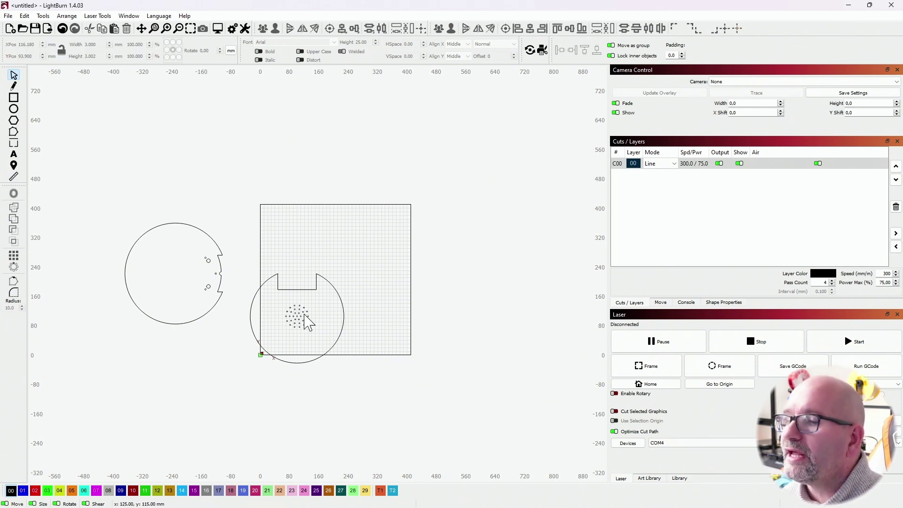
Group the wooden top's 32 pieces into one object and drag it into the bed
left_click_drag(360, 397, 242, 254)
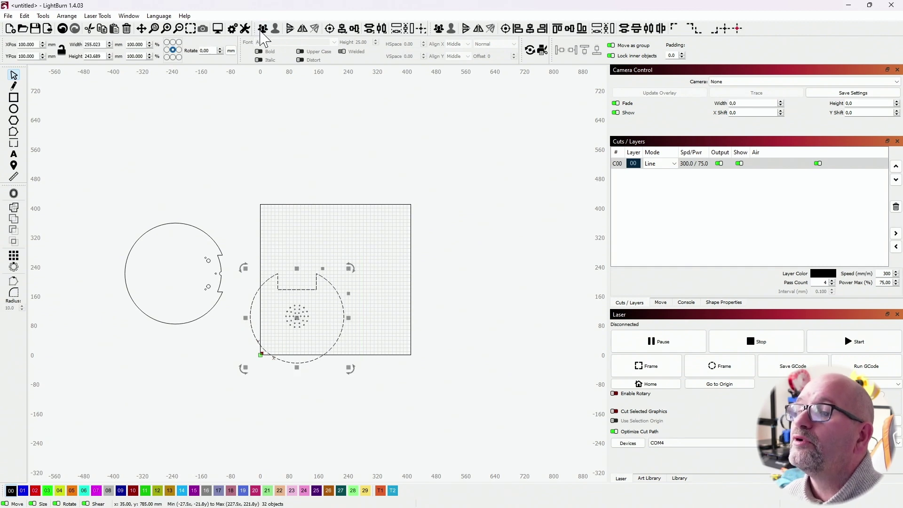
left_click(263, 28)
left_click_drag(297, 319, 338, 304)
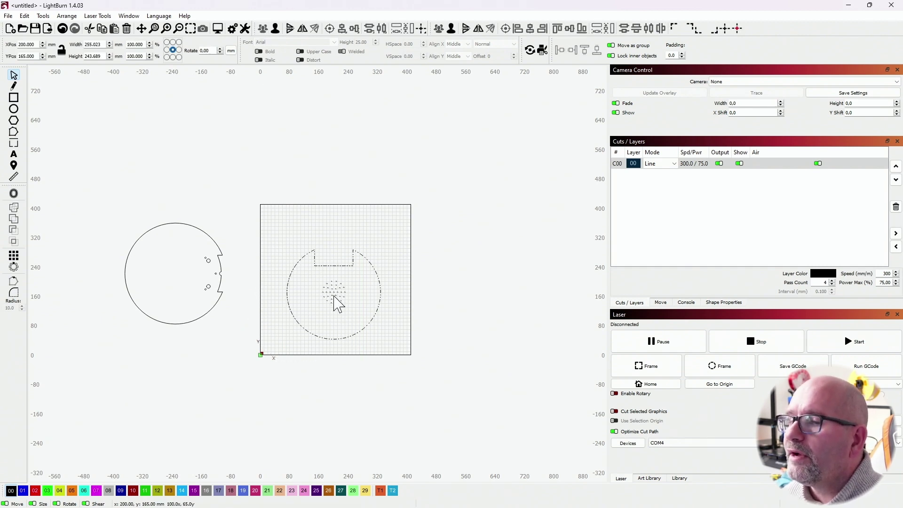
left_click(326, 311)
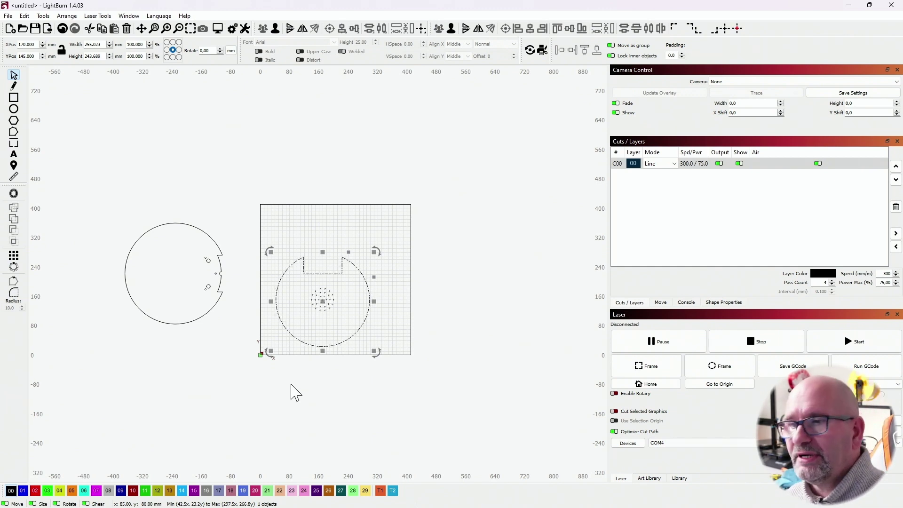
scroll(370, 363, "up", 3)
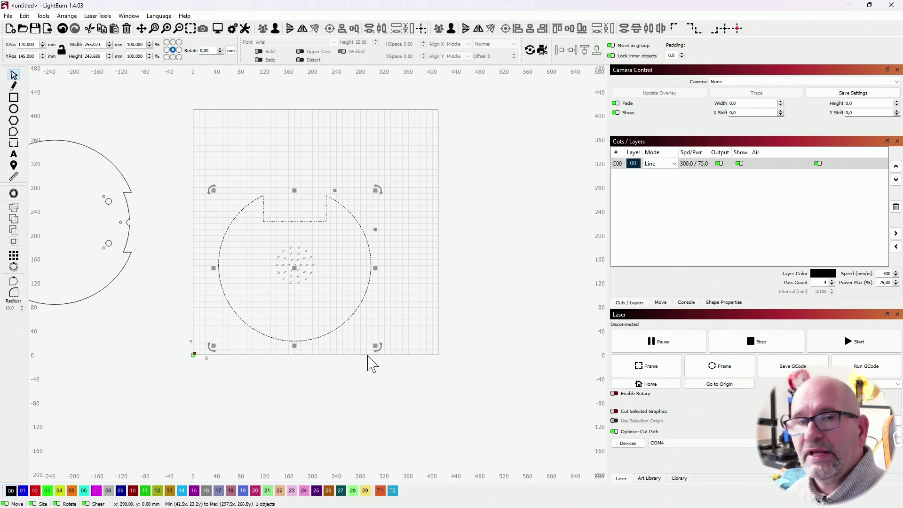